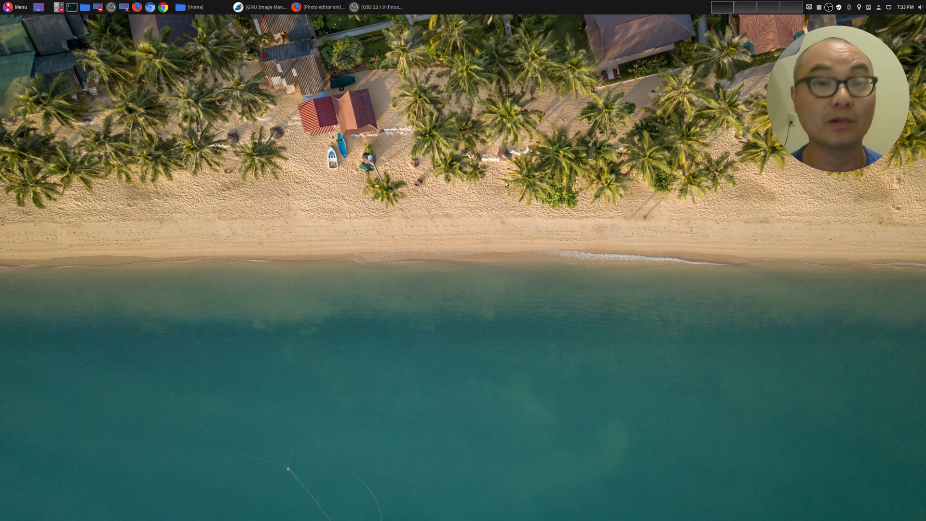
- Restore the OBS Studio window from the taskbar to show its Desktop scene
{"action": "left_click", "coordinate": [379, 6]}
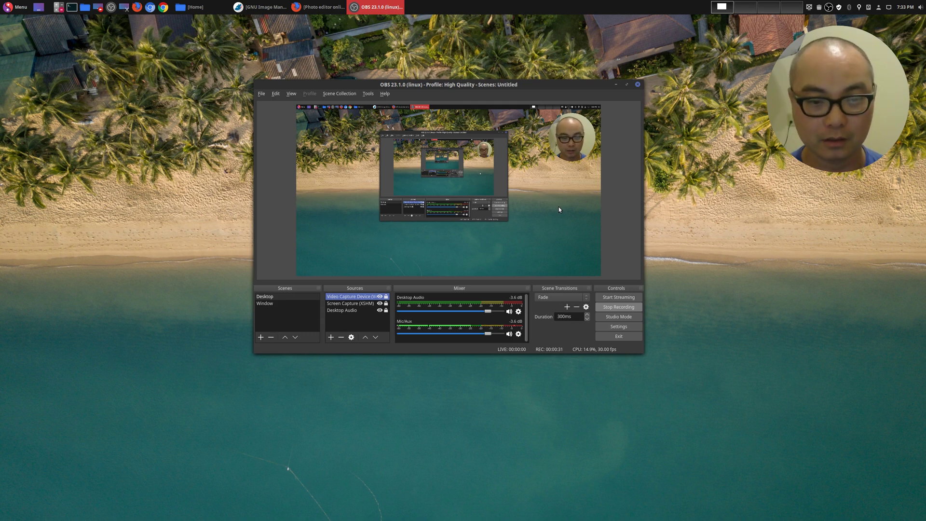
- Disable the Circle WebCam filter on the Video Capture Device source, then minimize OBS
{"action": "right_click", "coordinate": [354, 298]}
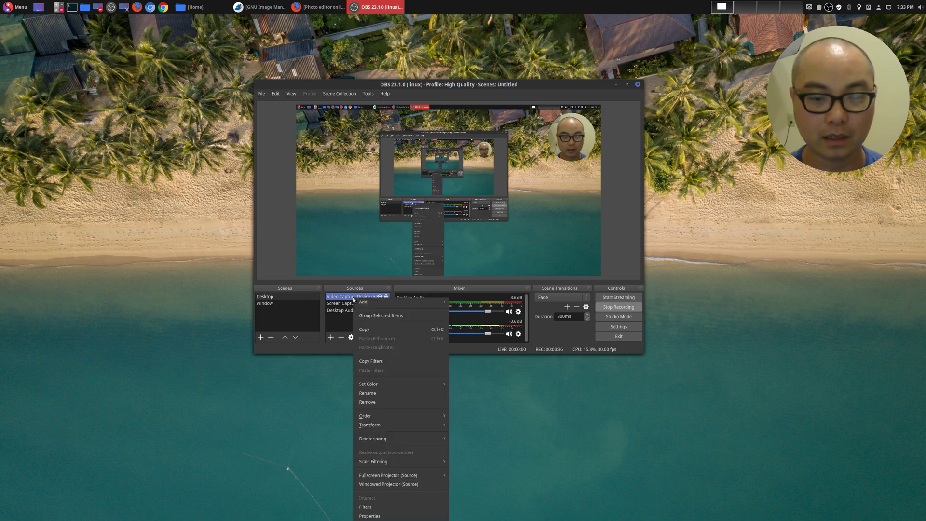
{"action": "left_click", "coordinate": [416, 506]}
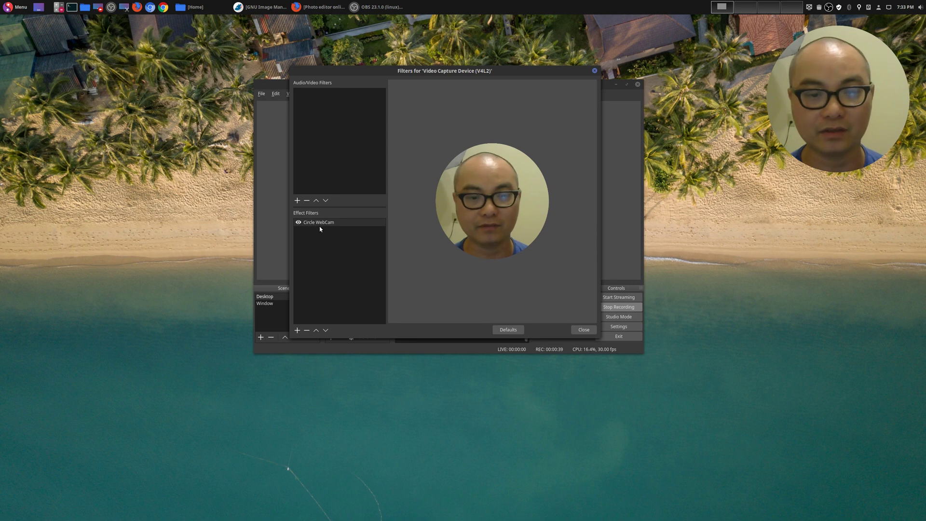
{"action": "left_click", "coordinate": [297, 223]}
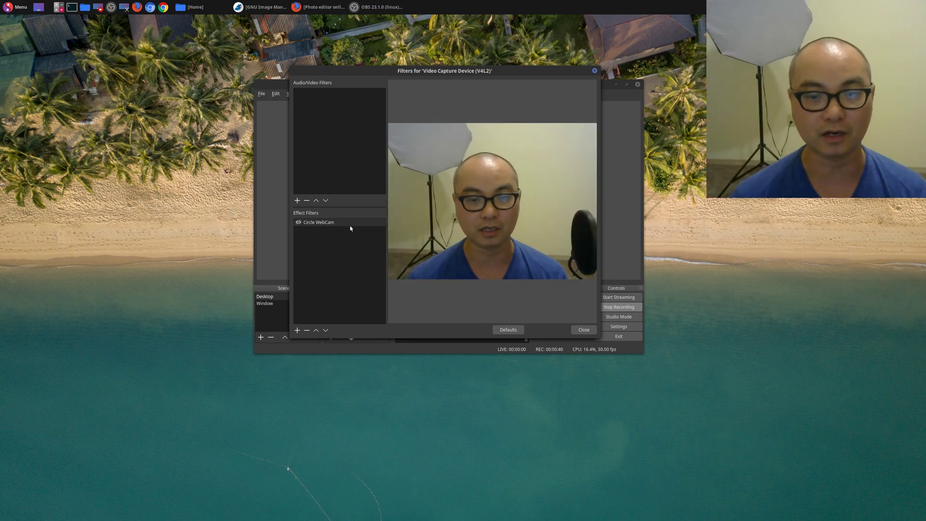
{"action": "left_click", "coordinate": [585, 330]}
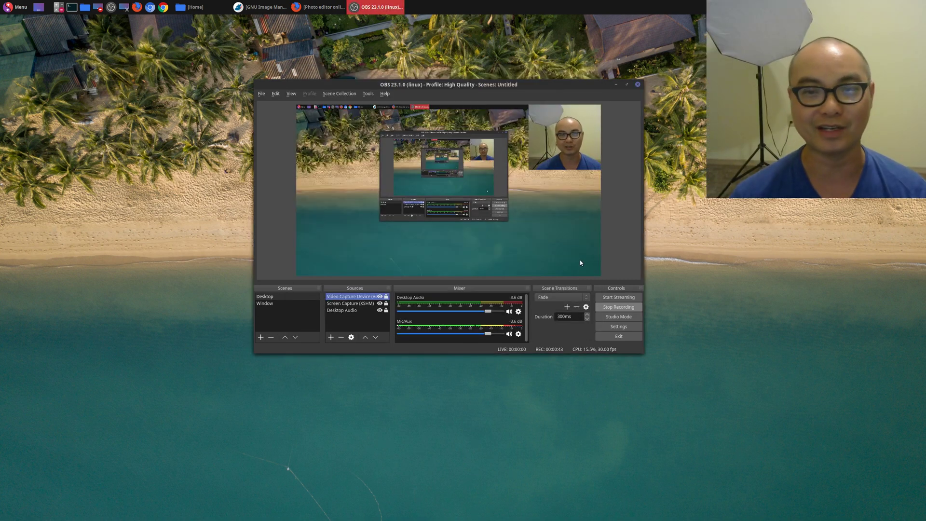
{"action": "left_click", "coordinate": [617, 84]}
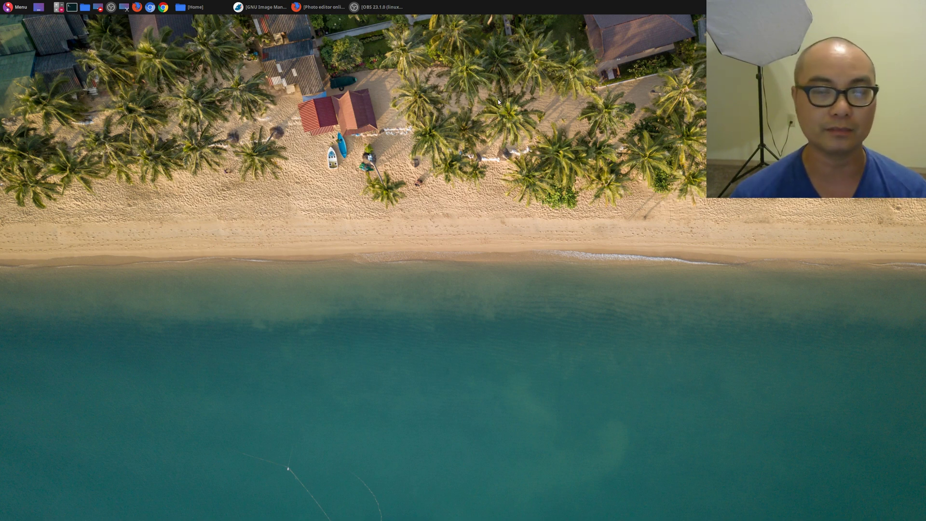
- Restore GIMP and create a new 1280×720 image via File > New with default settings
{"action": "left_click", "coordinate": [267, 7]}
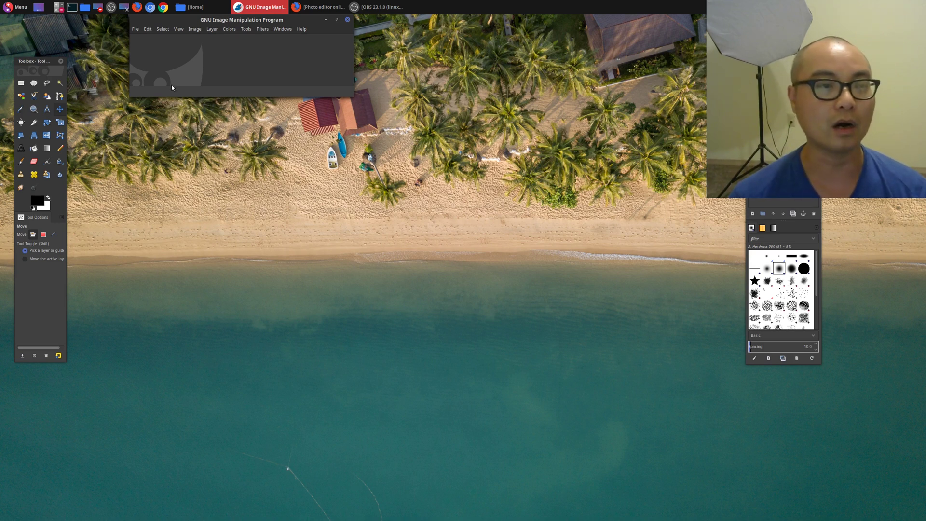
{"action": "left_click", "coordinate": [139, 30]}
{"action": "left_click", "coordinate": [141, 39]}
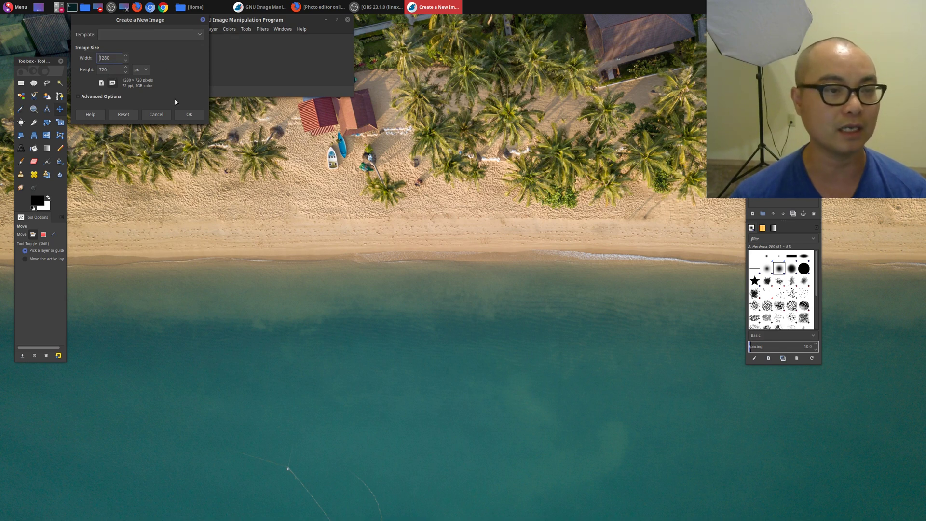
{"action": "left_click", "coordinate": [189, 114]}
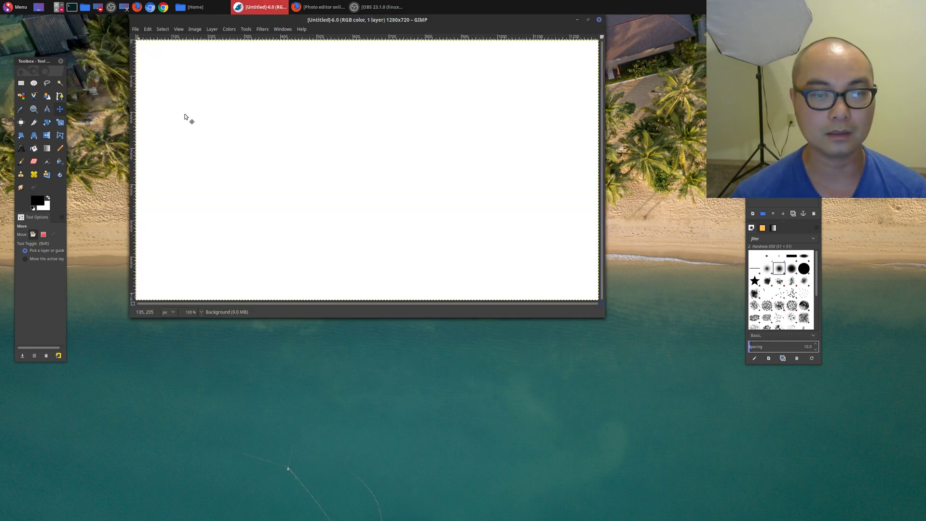
- Add a transparent layer, delete the white Background, and draw a 740×697 elliptical selection
{"action": "left_click", "coordinate": [753, 216]}
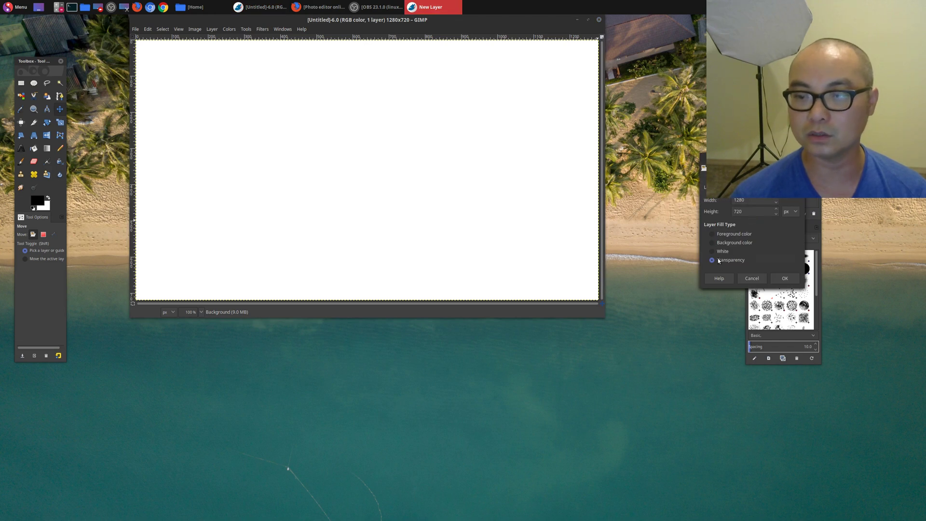
{"action": "left_click", "coordinate": [785, 278]}
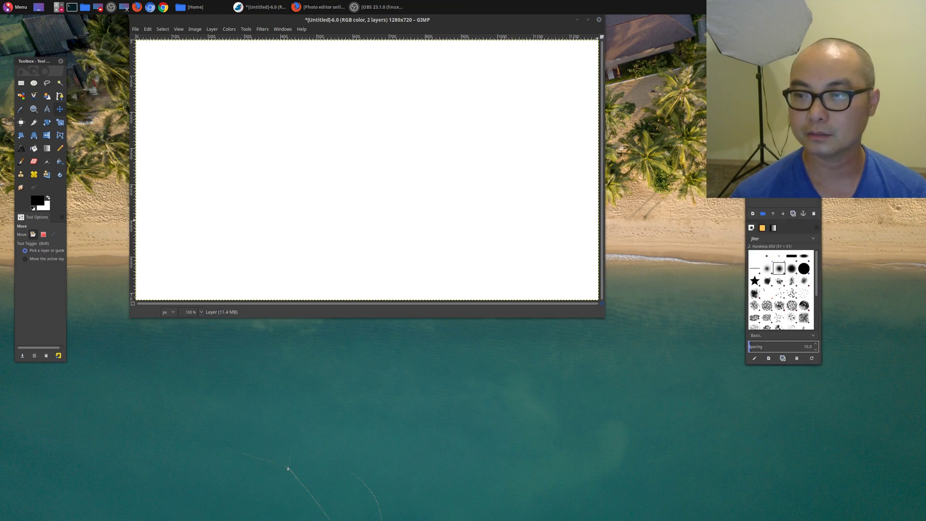
{"action": "key", "text": "Page_Down"}
{"action": "left_click", "coordinate": [815, 213]}
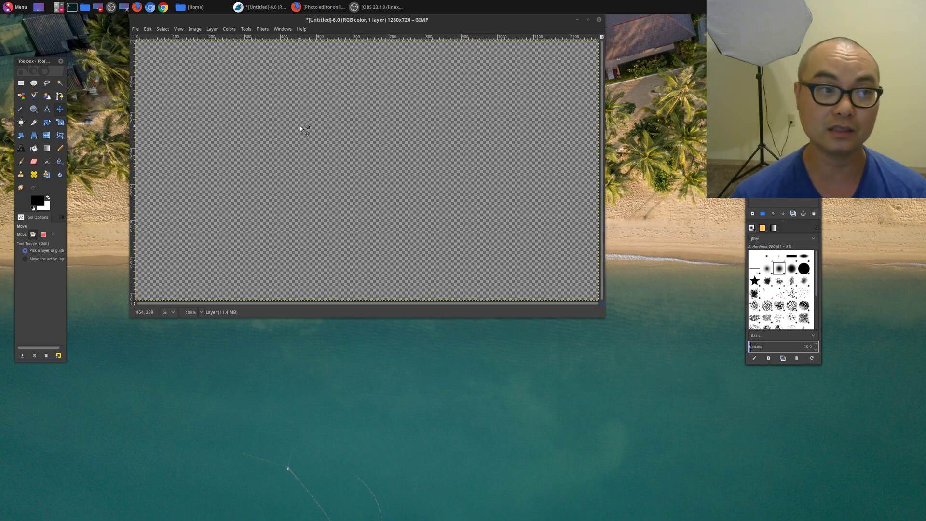
{"action": "left_click", "coordinate": [34, 84]}
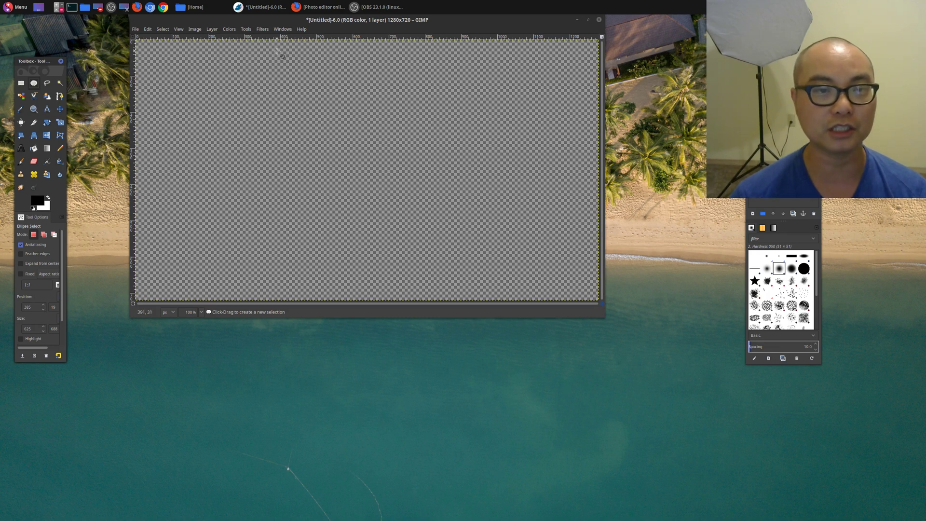
{"action": "left_click_drag", "start_coordinate": [275, 47], "coordinate": [545, 300]}
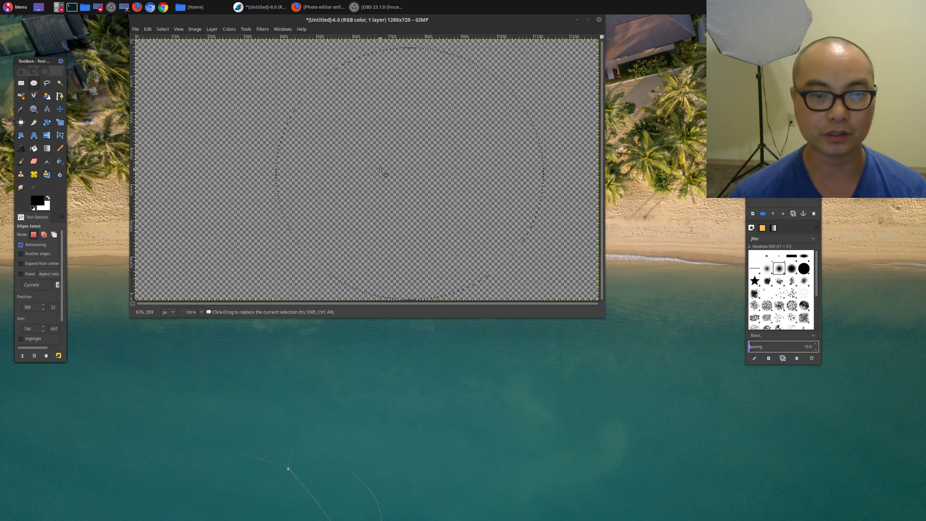
- Bucket-fill the circular selection with black, move the circle left to centre, and deselect
{"action": "left_click", "coordinate": [34, 150]}
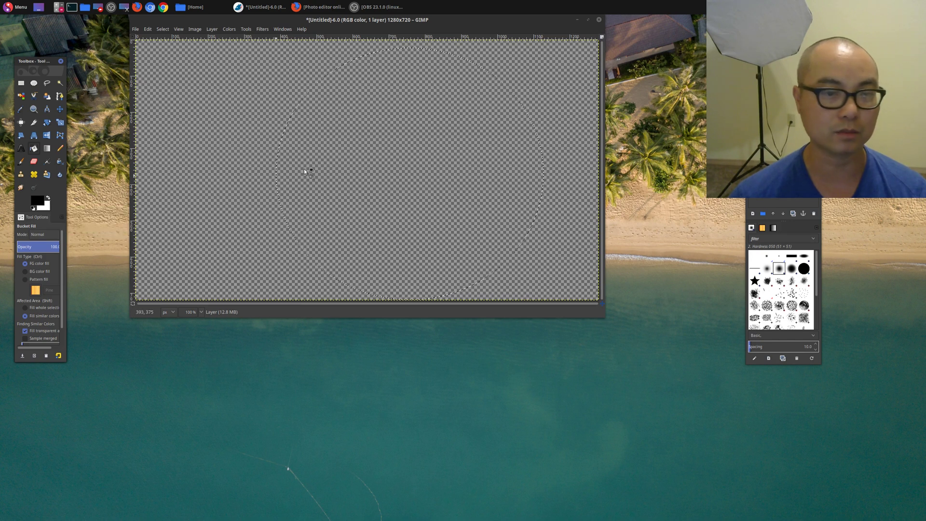
{"action": "left_click", "coordinate": [388, 157]}
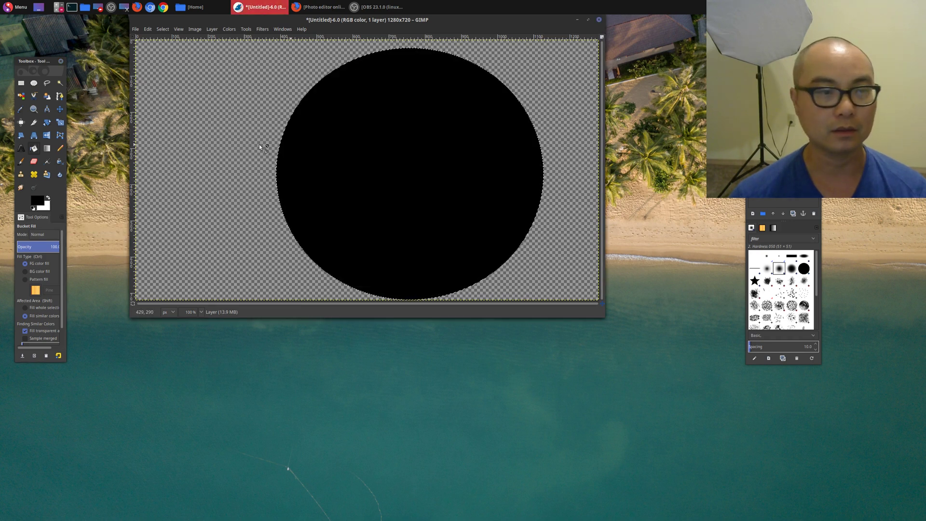
{"action": "left_click", "coordinate": [58, 111]}
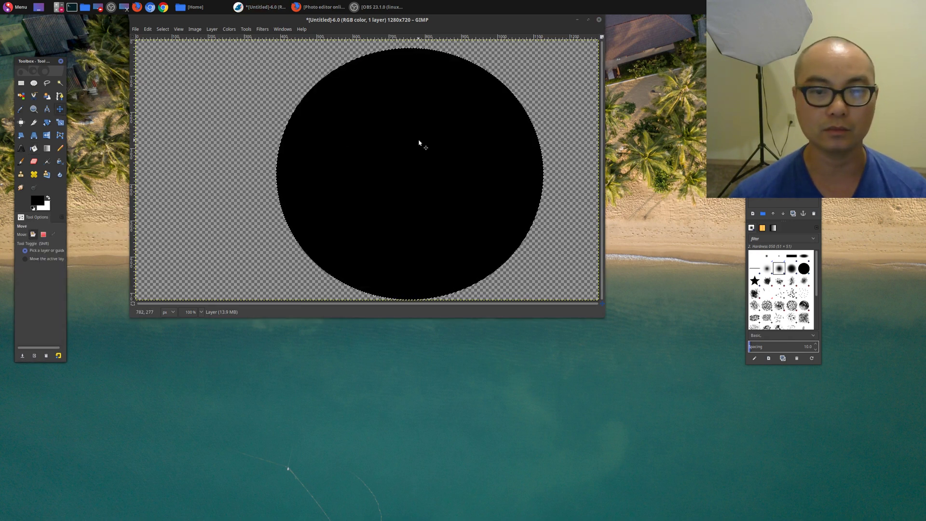
{"action": "left_click_drag", "start_coordinate": [432, 144], "coordinate": [372, 140]}
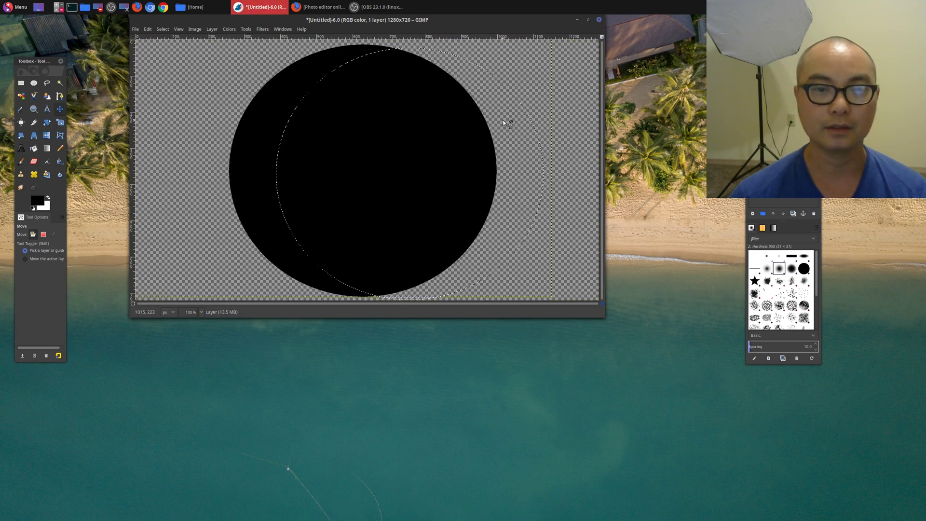
{"action": "left_click", "coordinate": [21, 83]}
{"action": "left_click", "coordinate": [204, 91]}
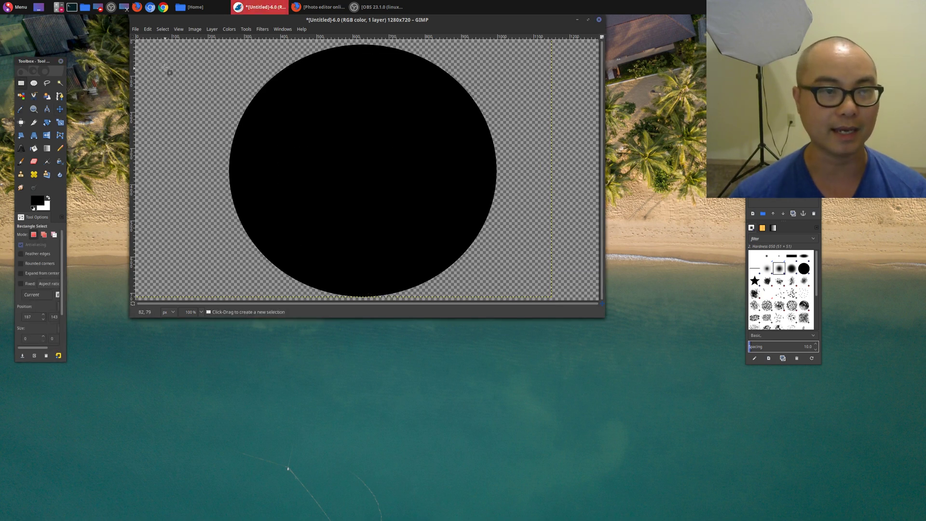
- Export the image as Circle1.png with the default PNG options
{"action": "left_click", "coordinate": [135, 29]}
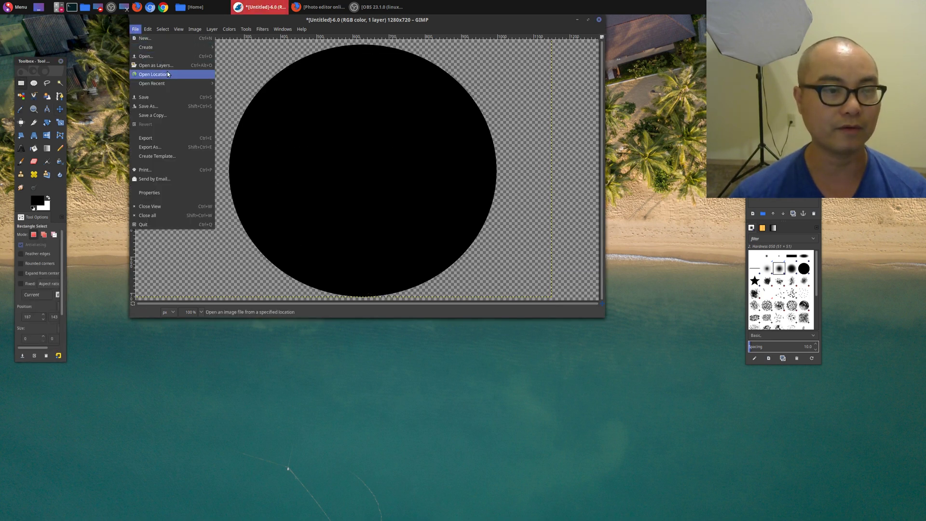
{"action": "left_click", "coordinate": [152, 147]}
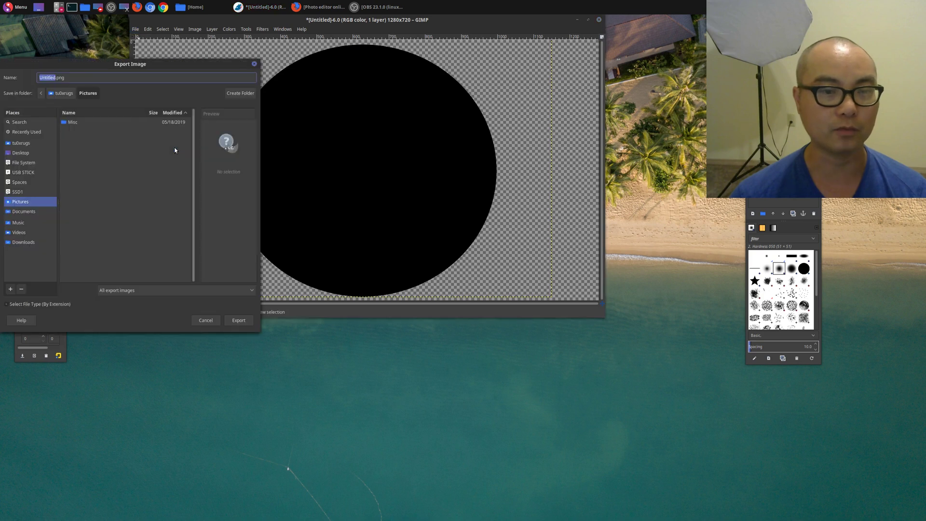
{"action": "left_click", "coordinate": [53, 77]}
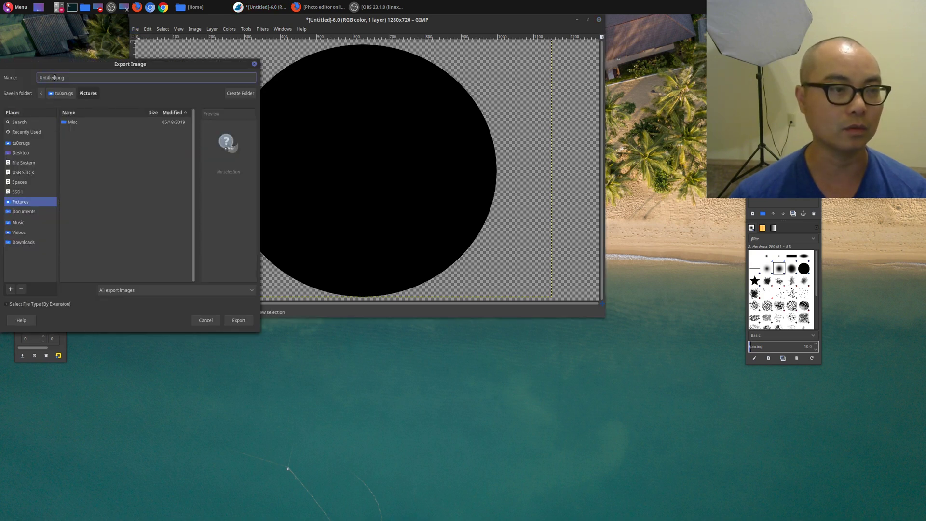
{"action": "left_click_drag", "start_coordinate": [54, 77], "coordinate": [37, 79]}
{"action": "type", "text": "Circle"}
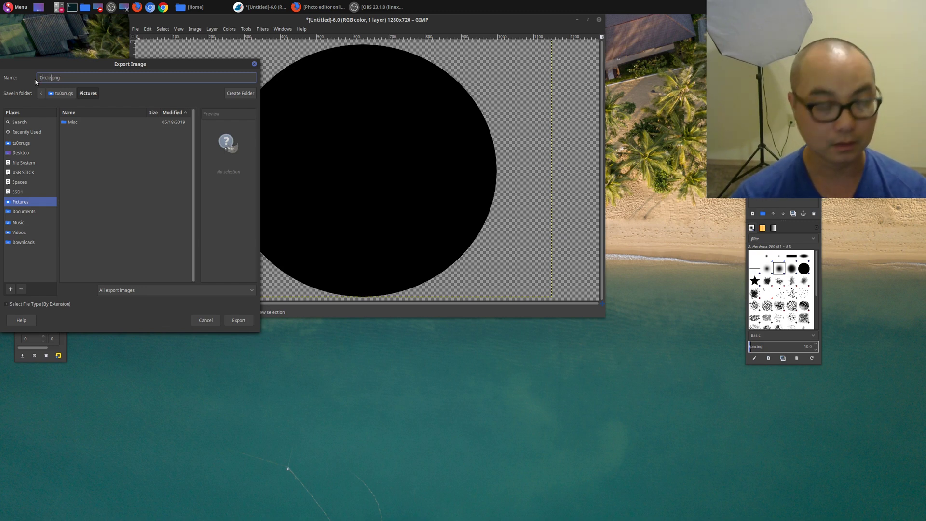
{"action": "type", "text": "1"}
{"action": "left_click", "coordinate": [242, 322]}
{"action": "left_click", "coordinate": [171, 250]}
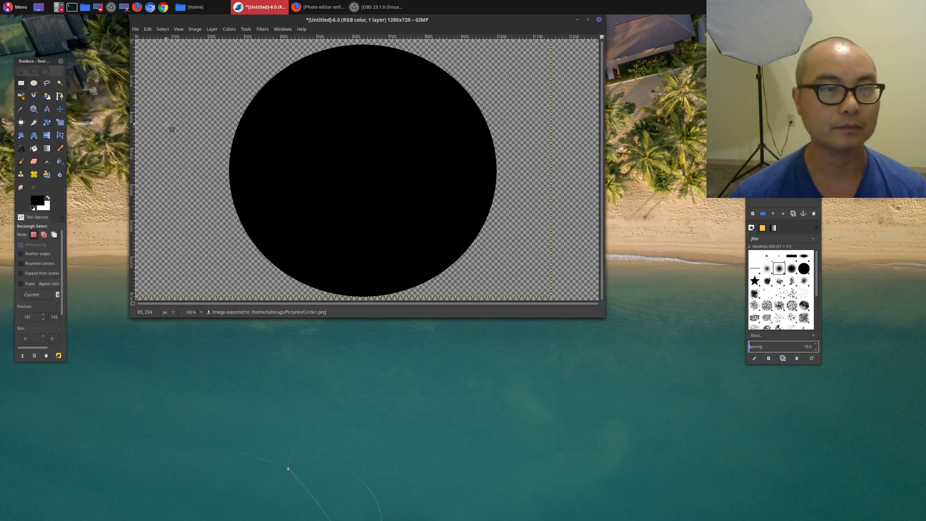
- Preview Circle1.png from Nemo's Pictures folder, then minimize Nemo and GIMP
{"action": "left_click", "coordinate": [195, 7]}
{"action": "left_click", "coordinate": [251, 153]}
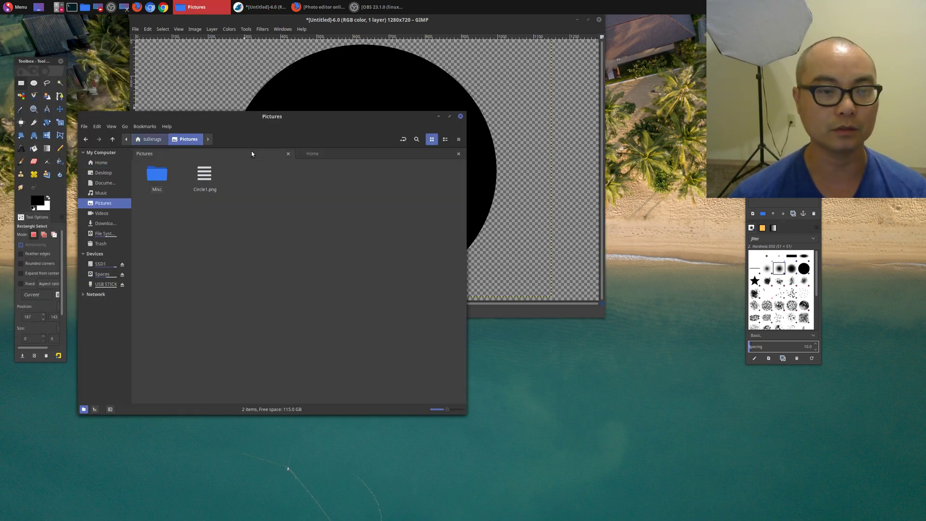
{"action": "left_click", "coordinate": [206, 178]}
{"action": "double_click", "coordinate": [206, 178]}
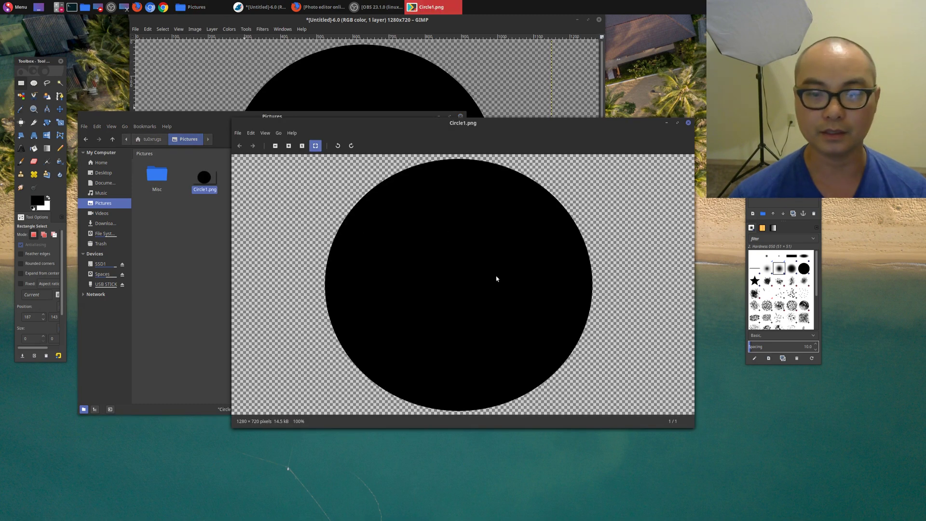
{"action": "left_click", "coordinate": [688, 124]}
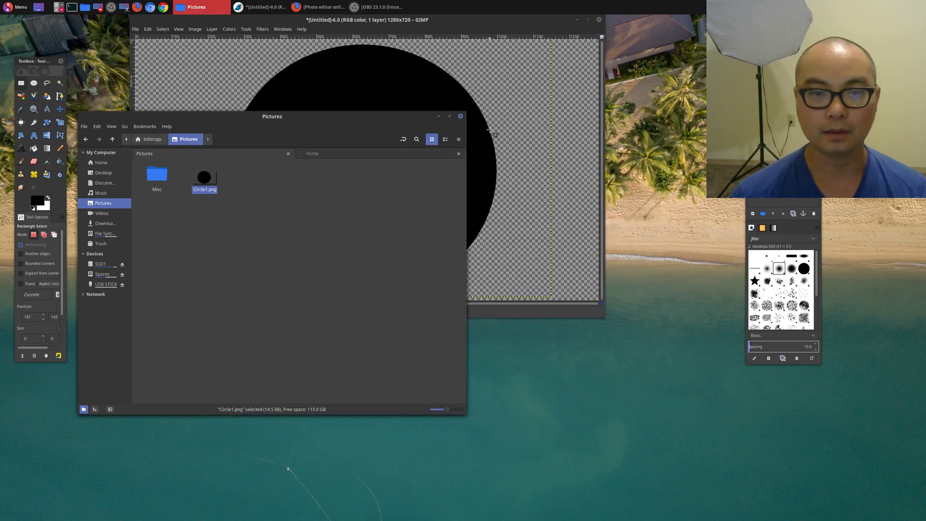
{"action": "left_click", "coordinate": [440, 117]}
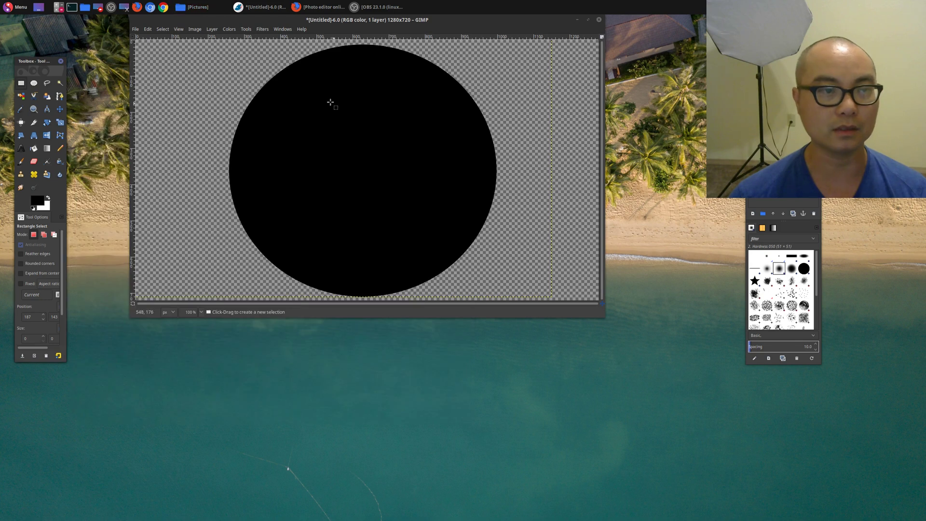
{"action": "left_click", "coordinate": [577, 20]}
- Open Pixlr Editor in Firefox and create a new transparent 1280×720 image
{"action": "left_click", "coordinate": [332, 8]}
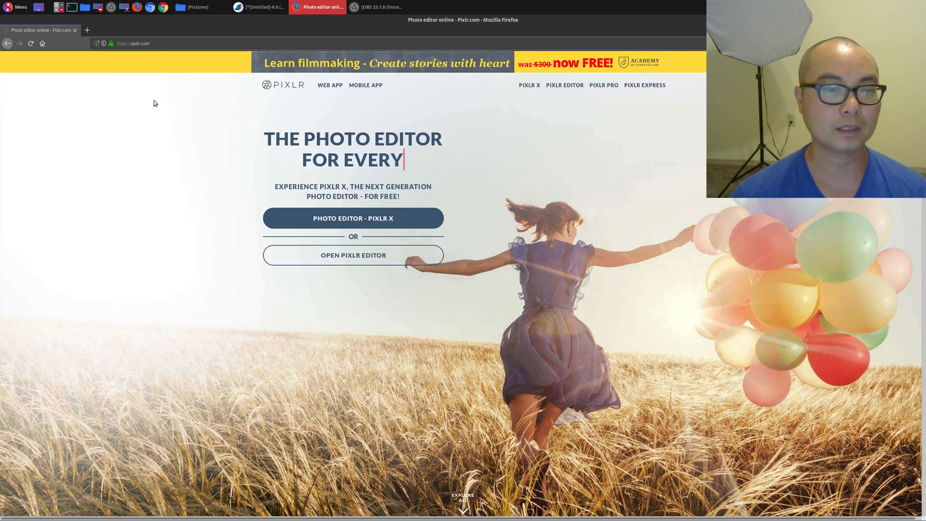
{"action": "left_click", "coordinate": [349, 256]}
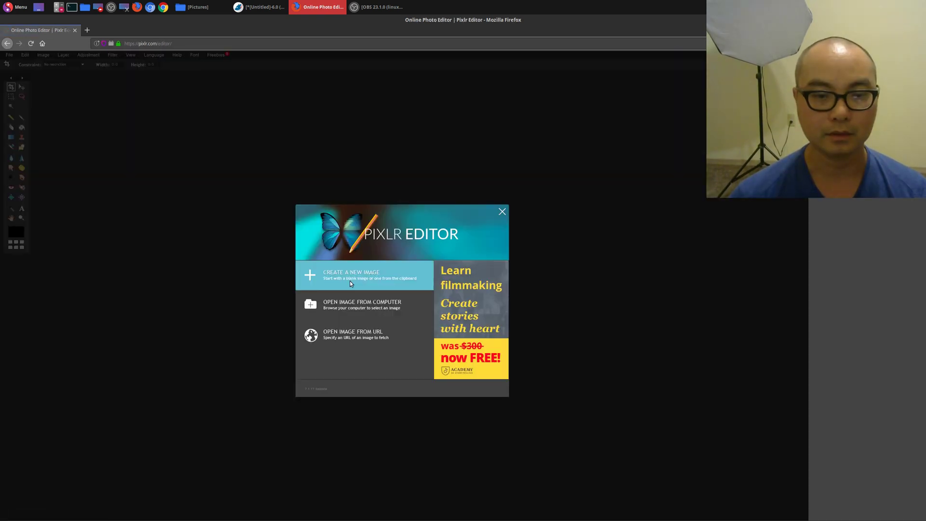
{"action": "left_click", "coordinate": [349, 280]}
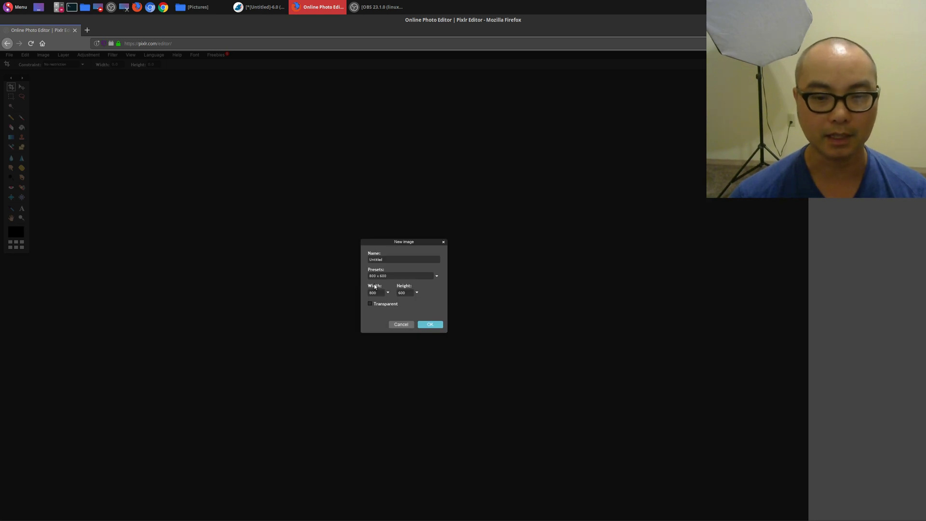
{"action": "type", "text": "128"}
{"action": "left_click", "coordinate": [400, 293]}
{"action": "type", "text": "720"}
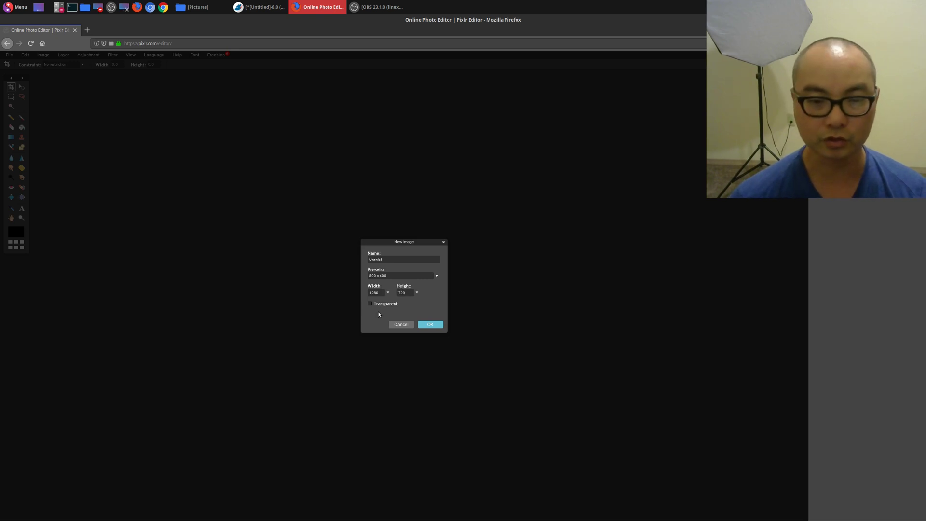
{"action": "left_click", "coordinate": [431, 325]}
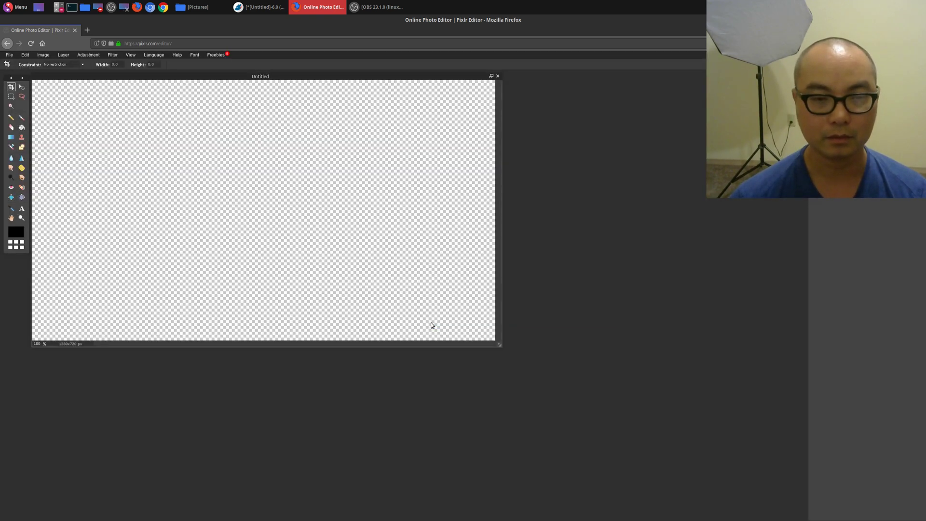
- Draw a filled black circle with the Drawing tool and shift it slightly left
{"action": "left_click", "coordinate": [21, 148]}
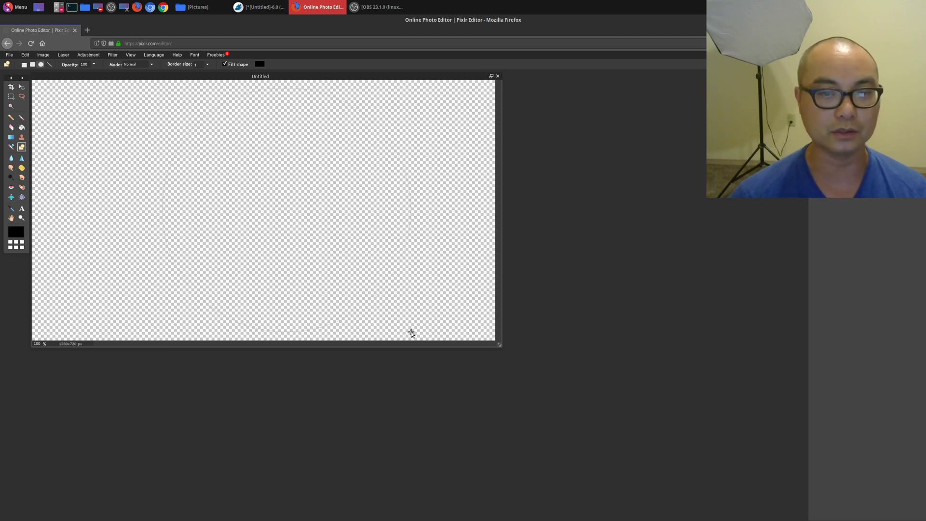
{"action": "left_click_drag", "start_coordinate": [411, 333], "coordinate": [410, 331]}
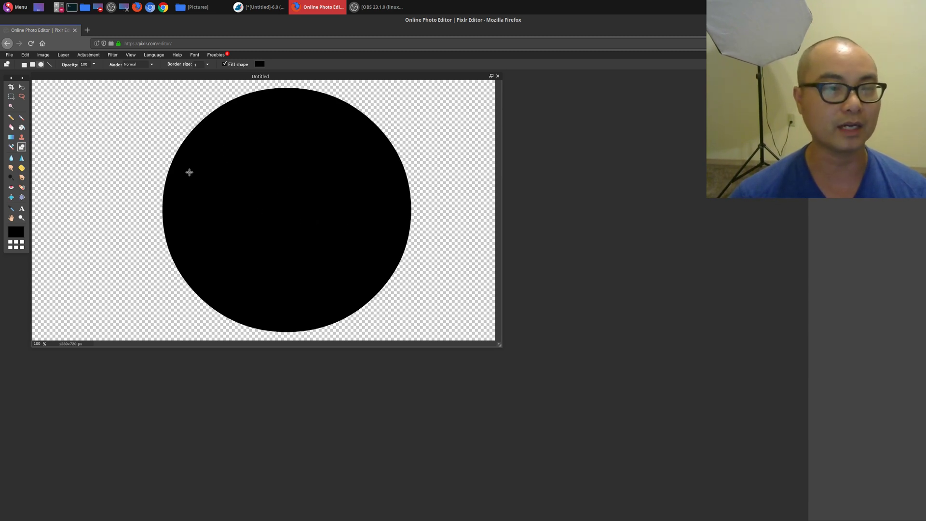
{"action": "left_click", "coordinate": [21, 88]}
{"action": "left_click_drag", "start_coordinate": [285, 194], "coordinate": [254, 194]}
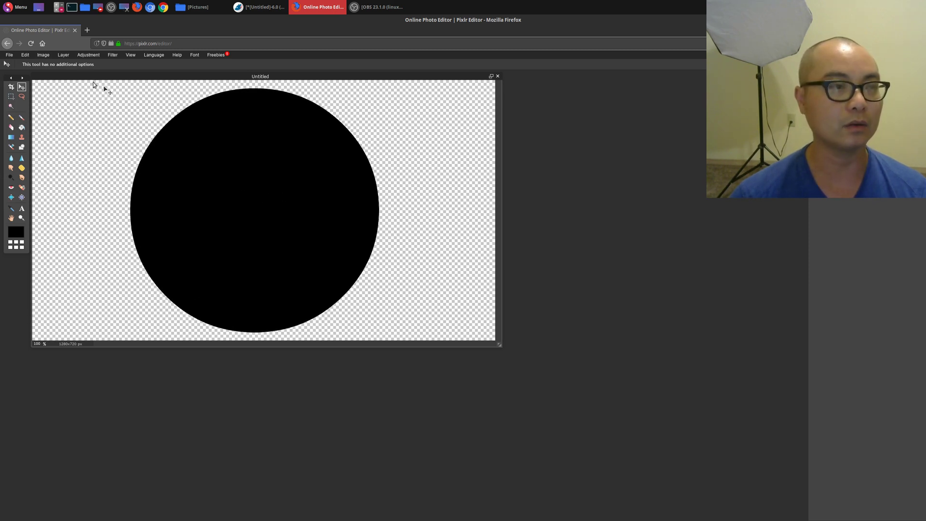
- Save the image in PNG format as CircleWebcam.png into the Pictures folder
{"action": "left_click", "coordinate": [9, 55]}
{"action": "left_click", "coordinate": [22, 86]}
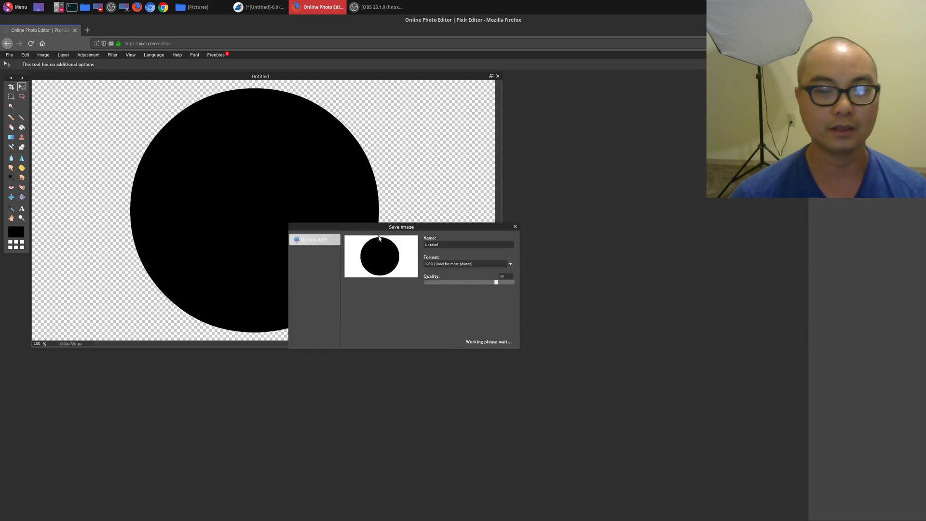
{"action": "left_click", "coordinate": [494, 264]}
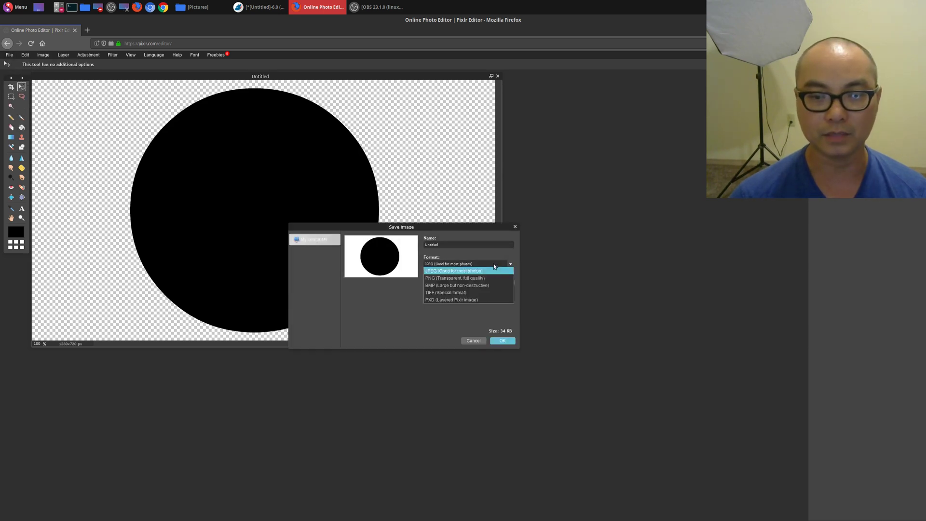
{"action": "left_click", "coordinate": [482, 279]}
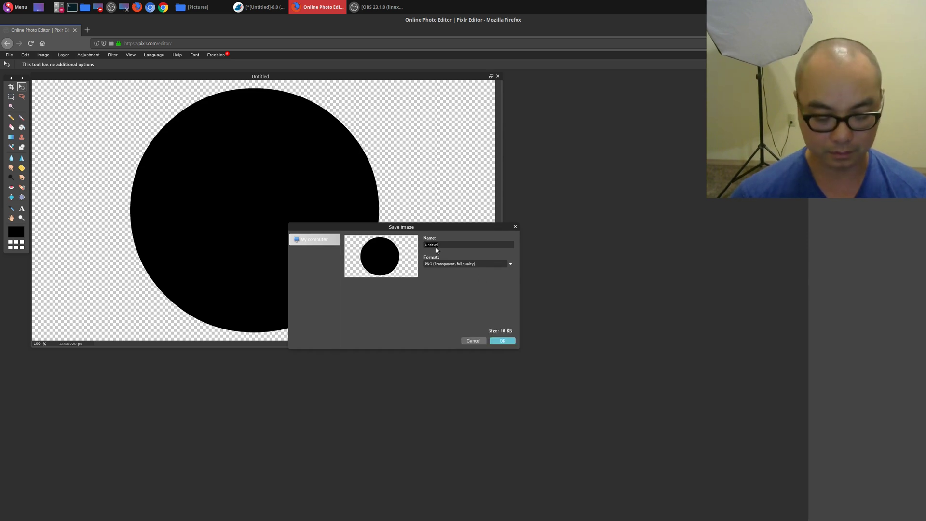
{"action": "double_click", "coordinate": [436, 245]}
{"action": "type", "text": "Circle"}
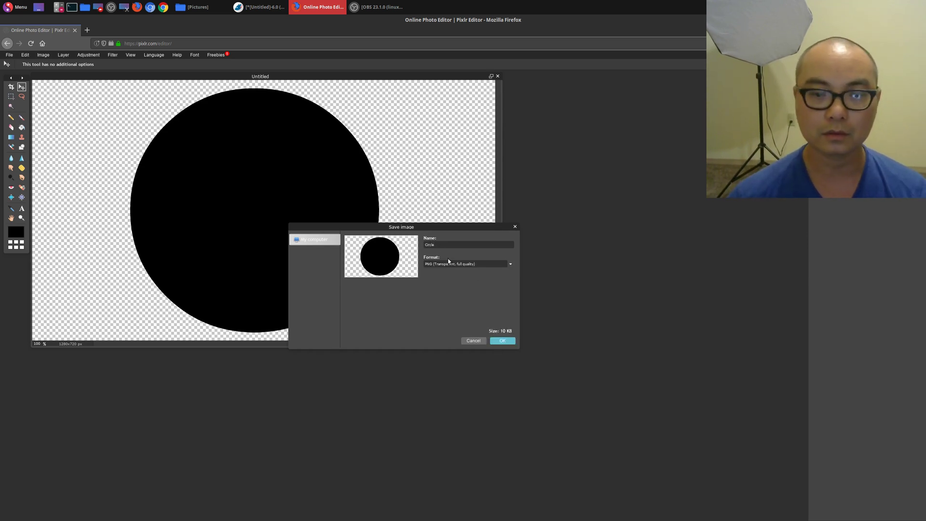
{"action": "type", "text": "Web"}
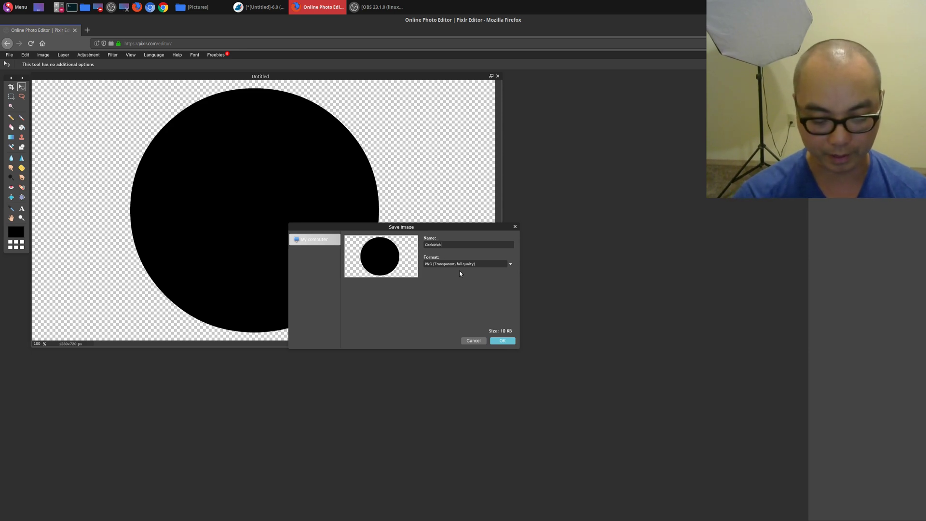
{"action": "type", "text": "cam"}
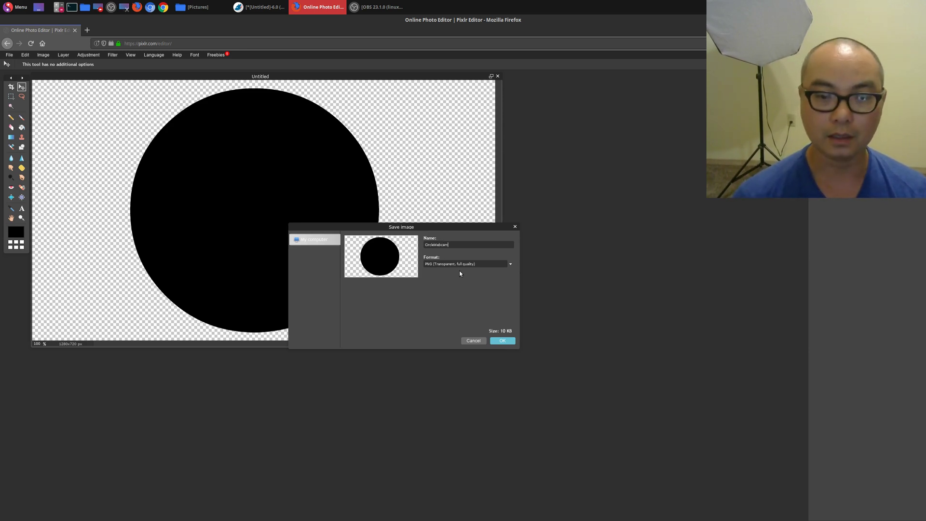
{"action": "left_click", "coordinate": [502, 341]}
{"action": "left_click", "coordinate": [362, 285]}
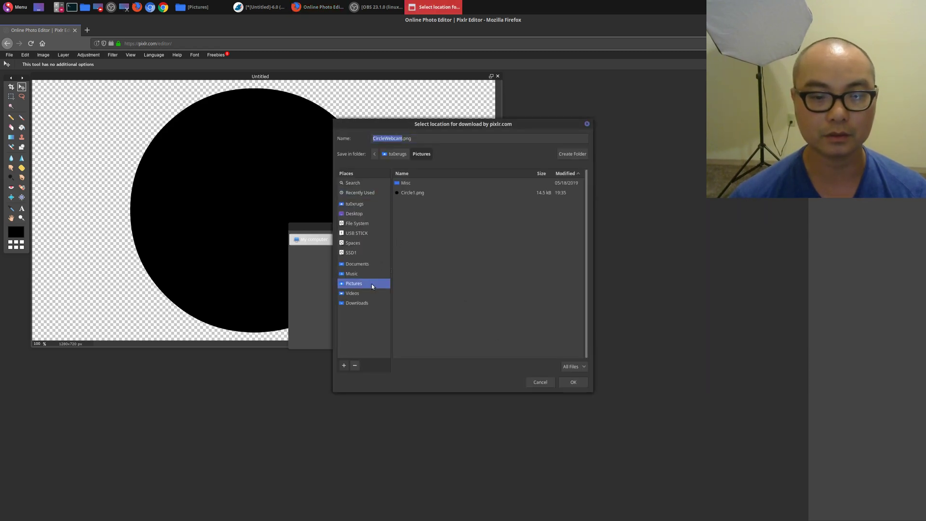
{"action": "left_click", "coordinate": [570, 382]}
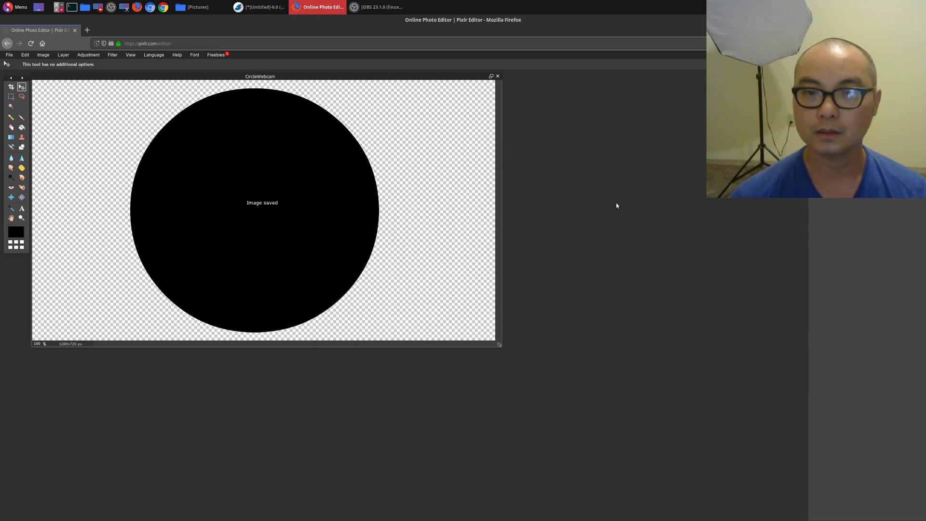
- Preview CircleWebcam.png in the Pictures folder to check the 1280×720 black circle, then hide the file manager to show the desktop
{"action": "key", "text": "super+d"}
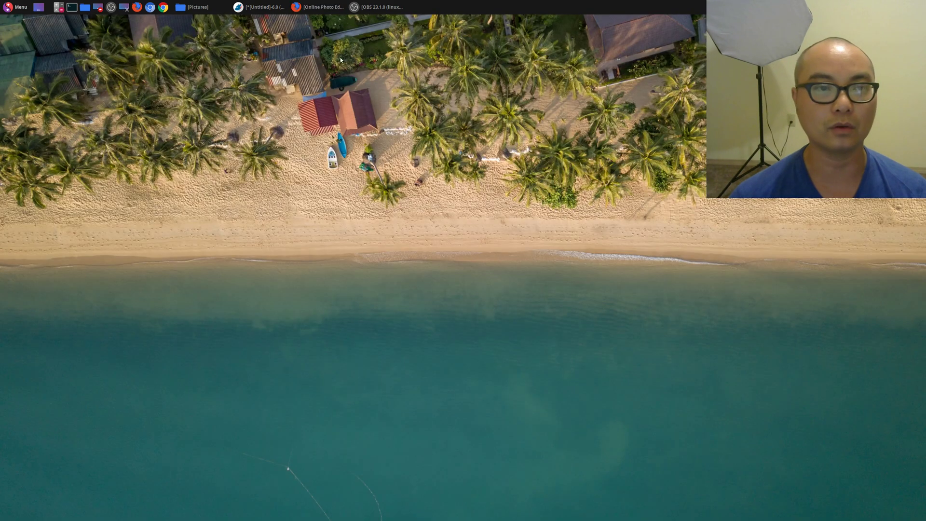
{"action": "left_click", "coordinate": [212, 9]}
{"action": "double_click", "coordinate": [252, 178]}
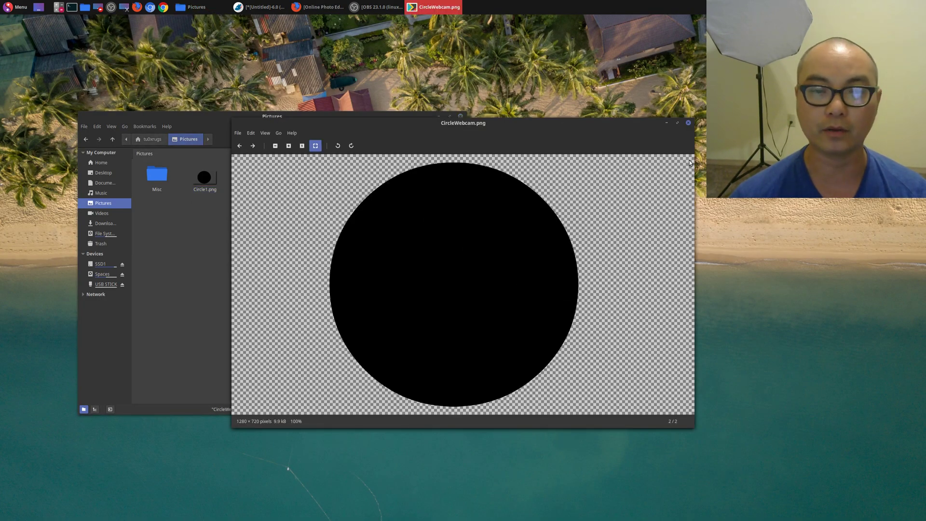
{"action": "left_click", "coordinate": [688, 123]}
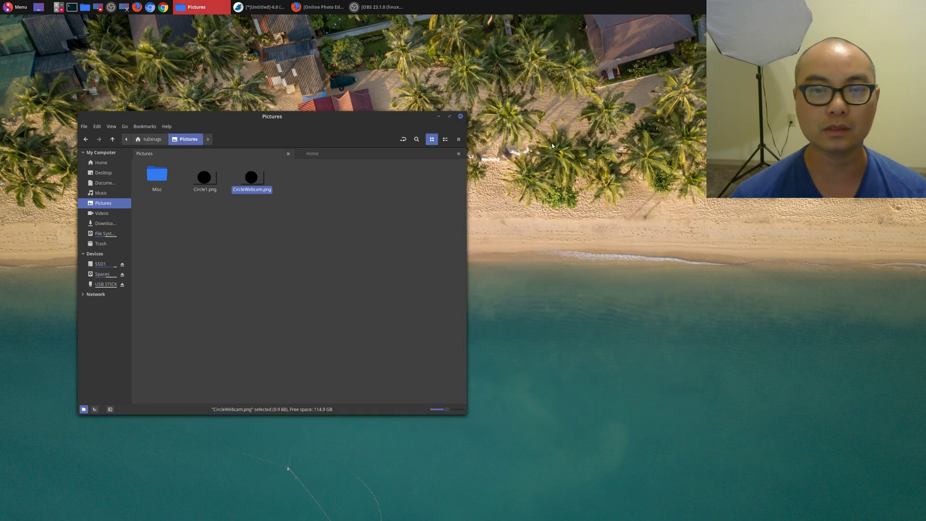
{"action": "left_click", "coordinate": [439, 116]}
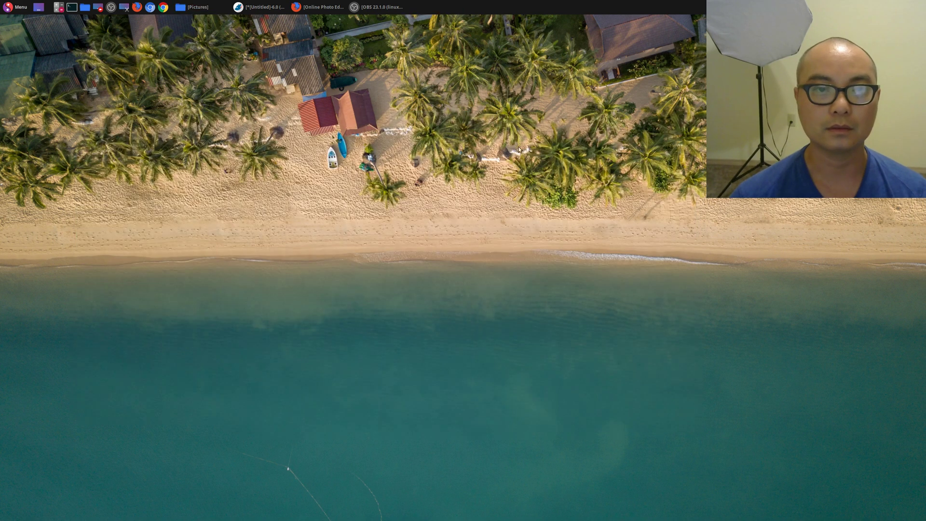
- In OBS, add an Image Mask/Blend effect filter to the Video Capture Device source's filters
{"action": "left_click", "coordinate": [379, 6]}
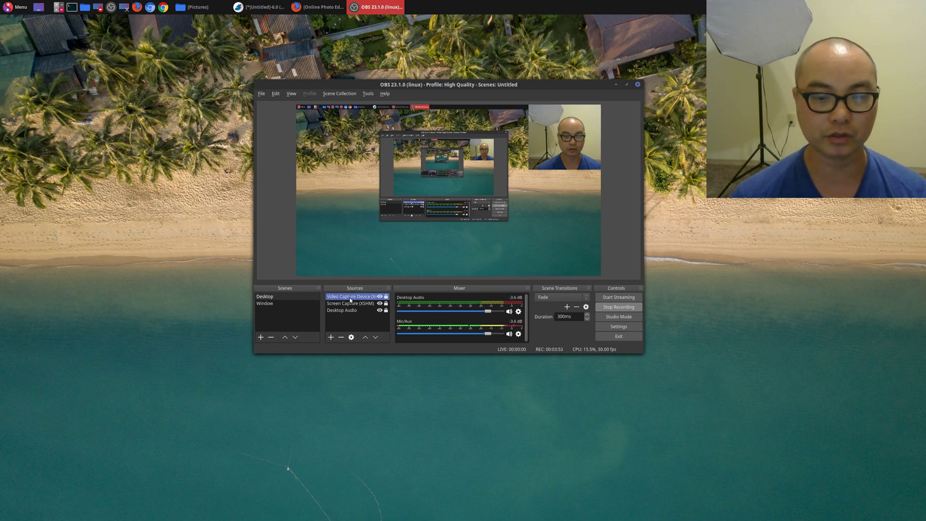
{"action": "right_click", "coordinate": [350, 300]}
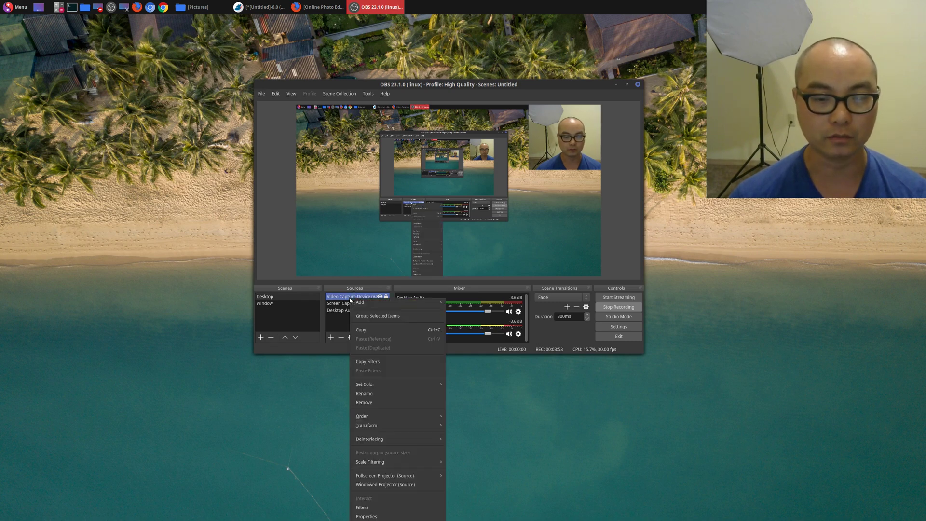
{"action": "left_click", "coordinate": [392, 507]}
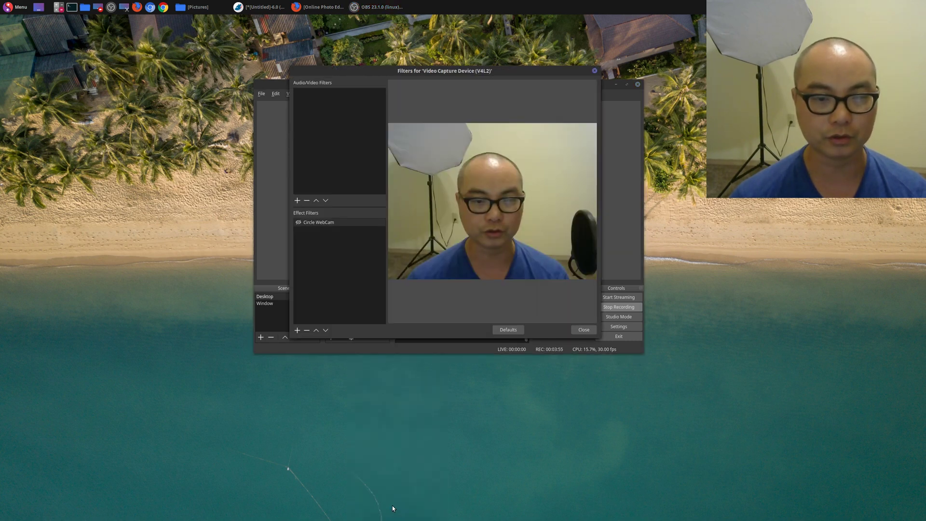
{"action": "left_click", "coordinate": [297, 330]}
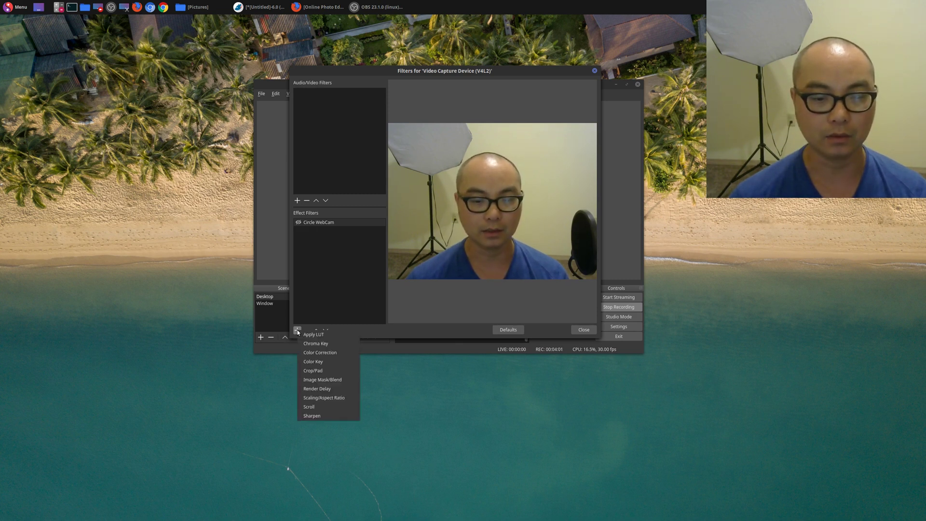
{"action": "left_click", "coordinate": [341, 380]}
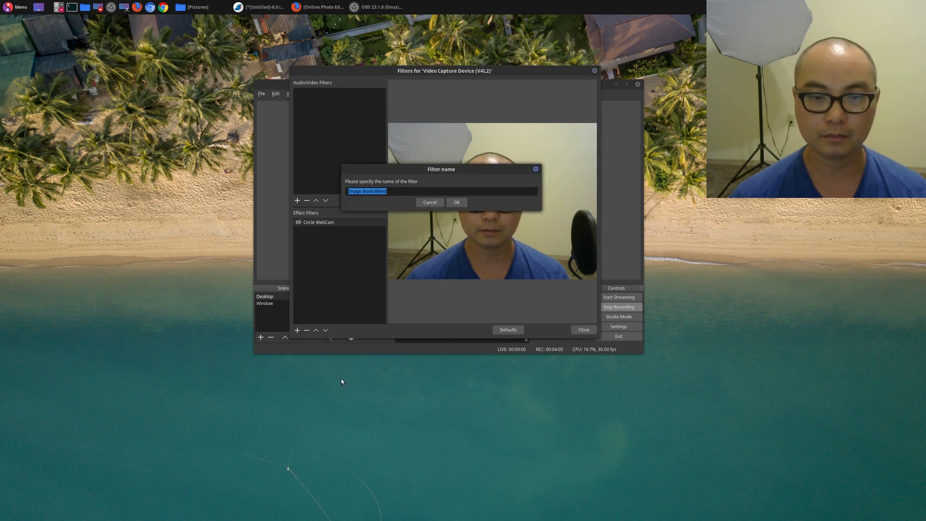
- Keep the default filter name and set its type to Alpha Mask (Alpha Channel)
{"action": "left_click", "coordinate": [457, 203]}
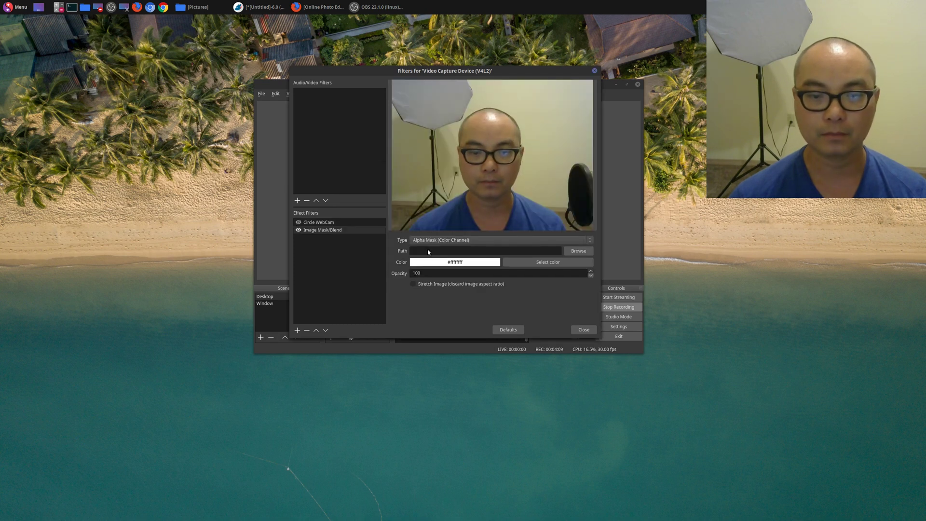
{"action": "left_click", "coordinate": [590, 239]}
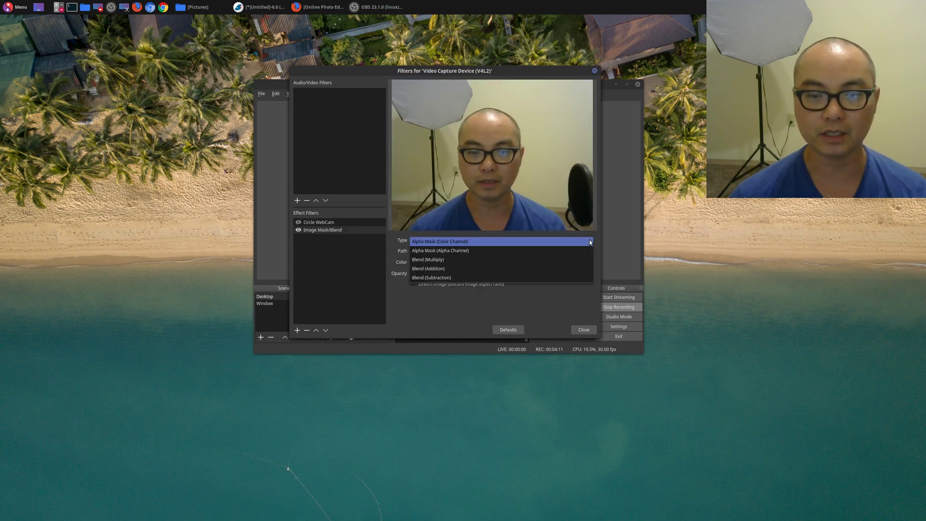
{"action": "left_click", "coordinate": [474, 252]}
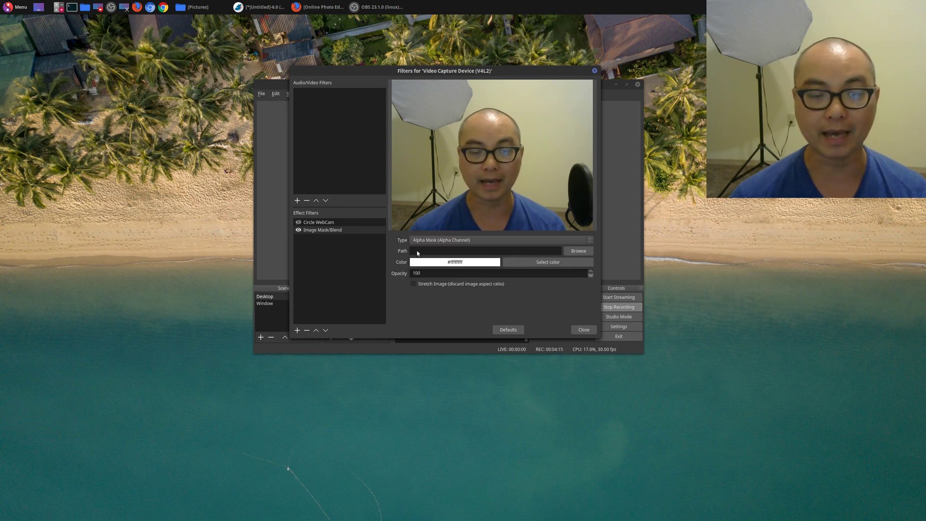
- Load Pictures/CircleWebcam.png as the mask image and close the Filters window
{"action": "left_click", "coordinate": [577, 250]}
{"action": "left_click", "coordinate": [393, 204]}
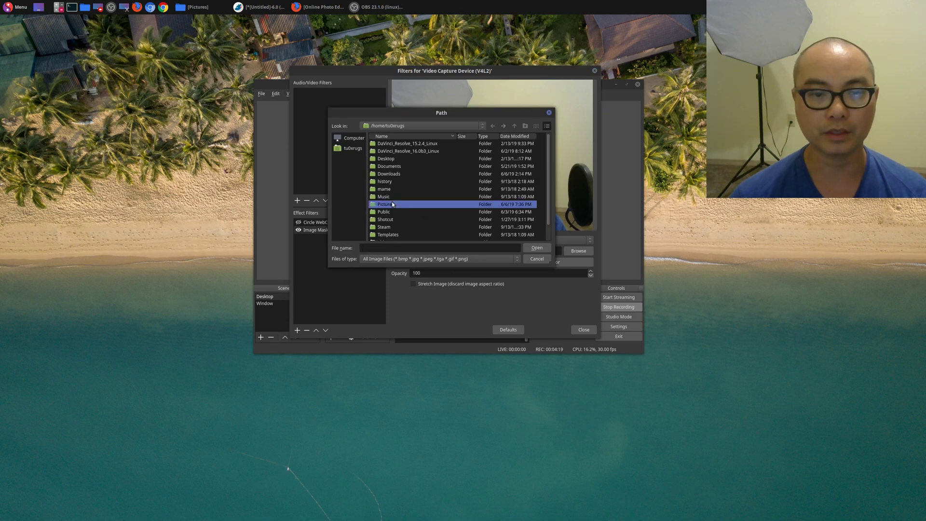
{"action": "double_click", "coordinate": [393, 204]}
{"action": "left_click", "coordinate": [400, 160]}
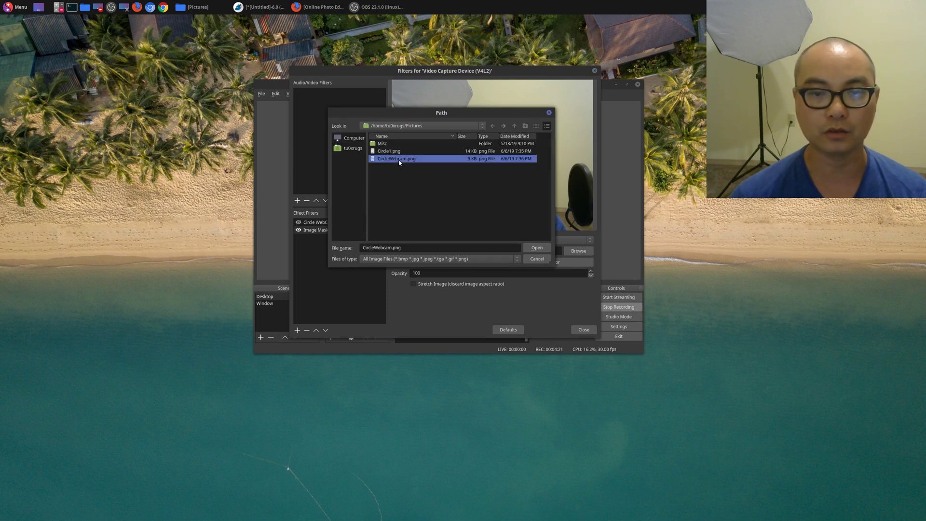
{"action": "left_click", "coordinate": [536, 247]}
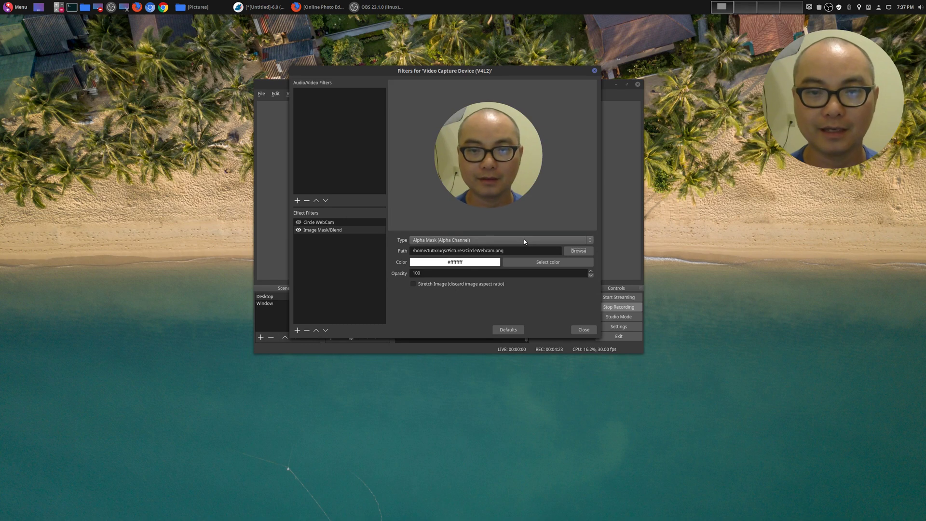
{"action": "left_click", "coordinate": [583, 329]}
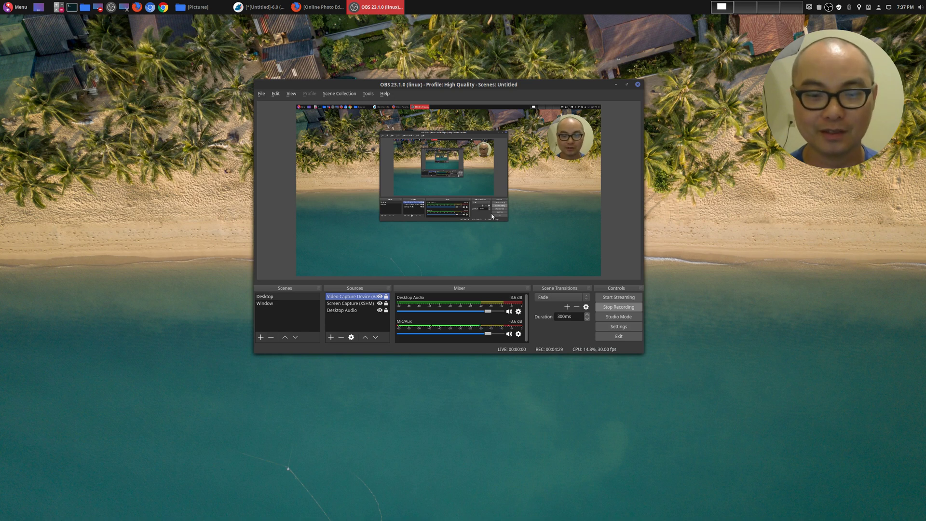
- Resize and reposition the circular webcam overlay in the preview's top-right corner, then deselect it
{"action": "left_click", "coordinate": [371, 297]}
{"action": "left_click_drag", "start_coordinate": [530, 173], "coordinate": [554, 198]}
{"action": "left_click_drag", "start_coordinate": [568, 147], "coordinate": [571, 147]}
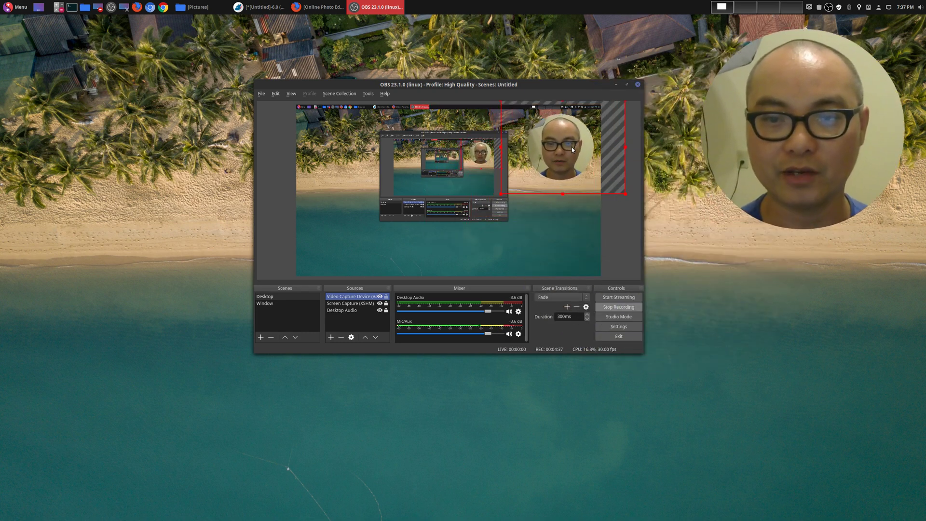
{"action": "left_click", "coordinate": [496, 190]}
{"action": "left_click", "coordinate": [531, 172]}
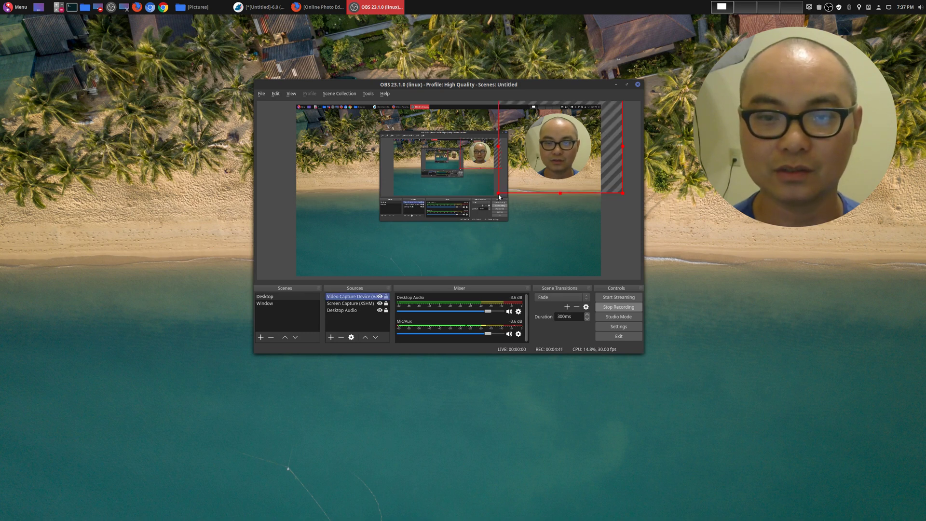
{"action": "left_click_drag", "start_coordinate": [499, 196], "coordinate": [519, 184]}
{"action": "left_click", "coordinate": [436, 280]}
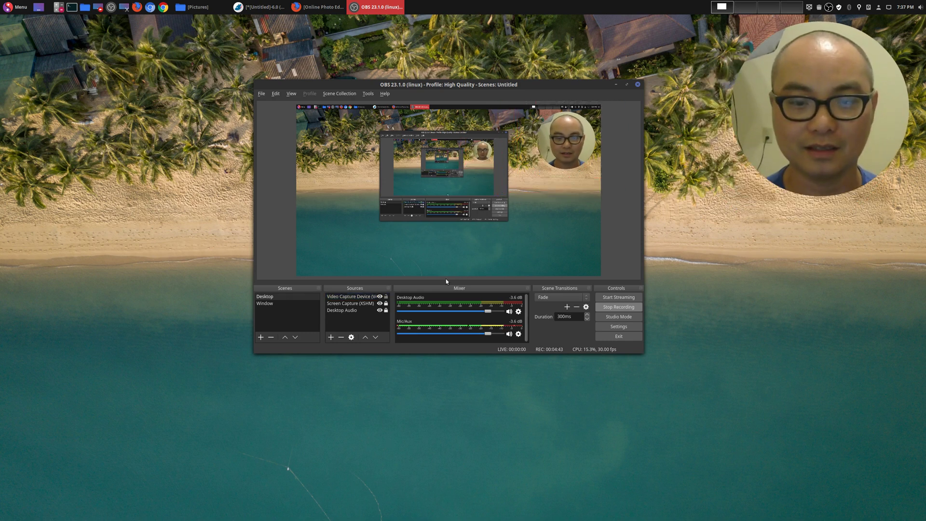